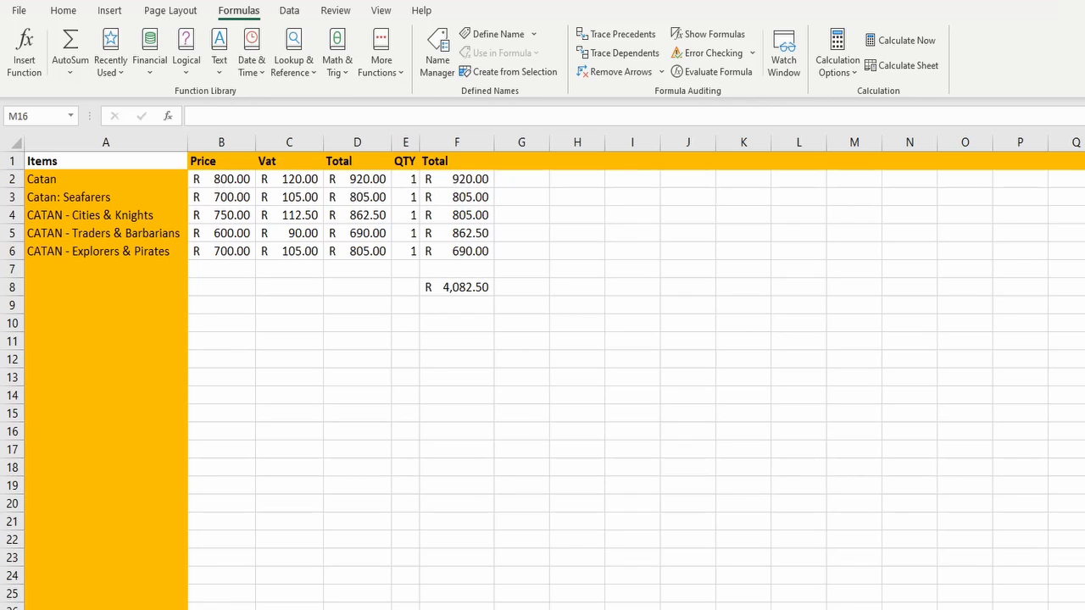
Trace the direct precedents of the grand total in F8 and select the source range F2:F6 to check it
left_click(464, 290)
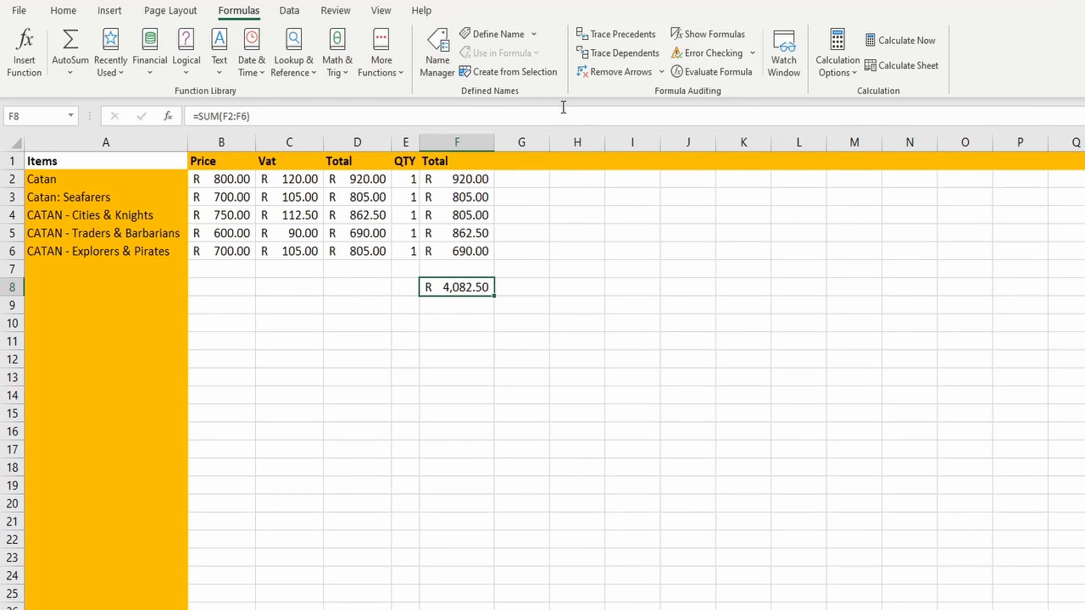
left_click(628, 37)
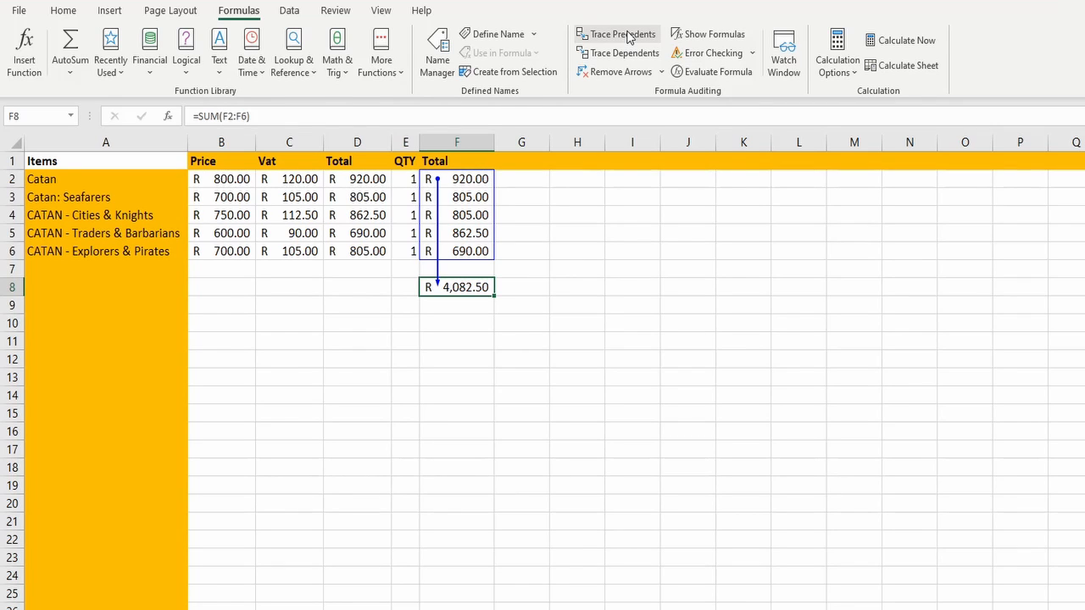
left_click(470, 179)
left_click_drag(470, 179, 483, 252)
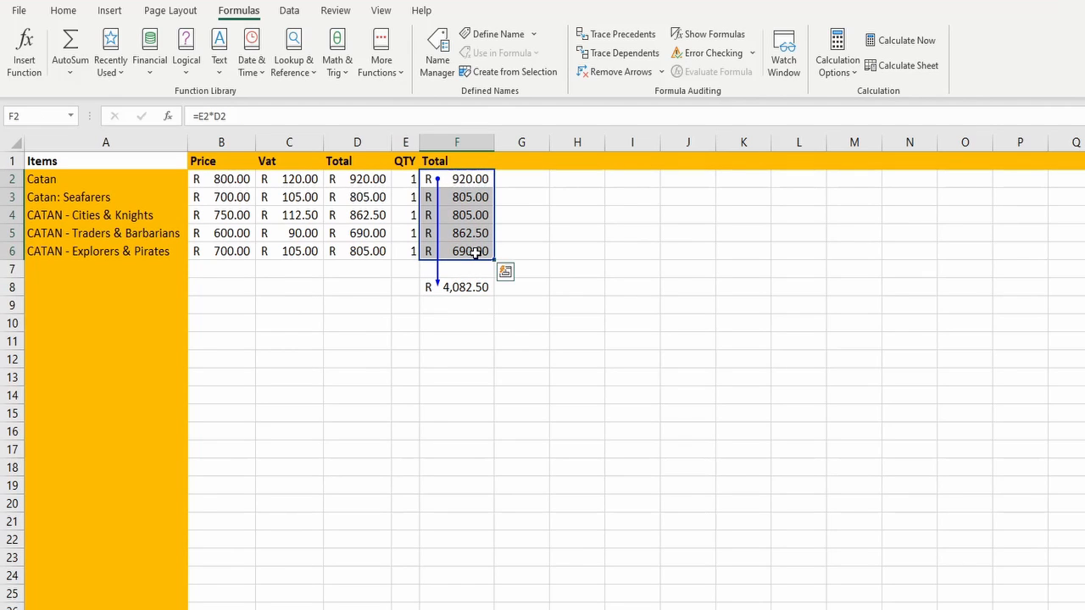
left_click(569, 232)
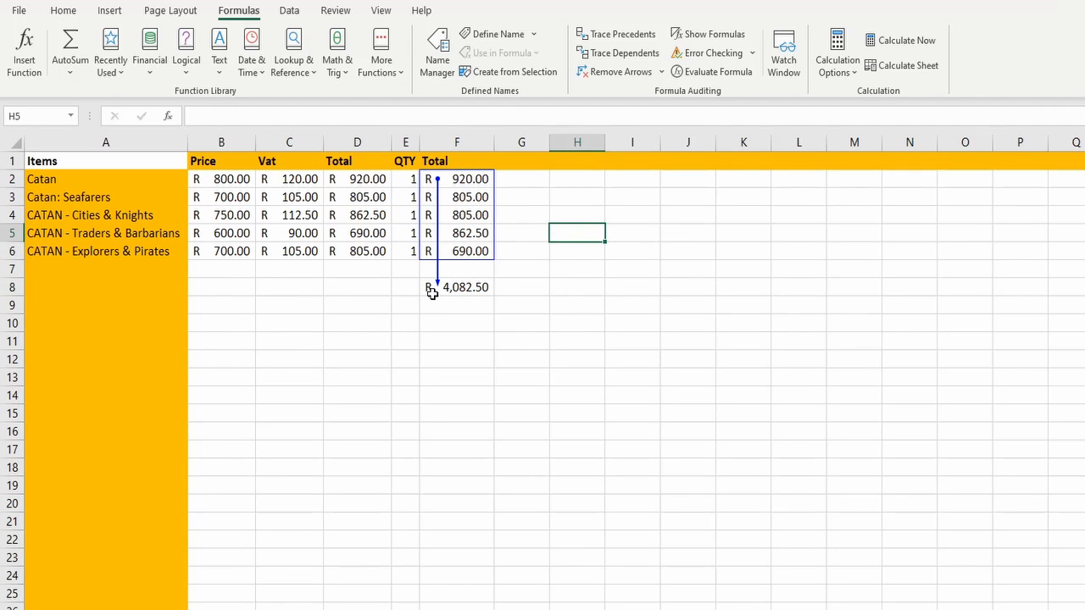
Add a second level of precedent arrows for F8 and inspect the formulas in F2, F3 and D6
left_click(465, 287)
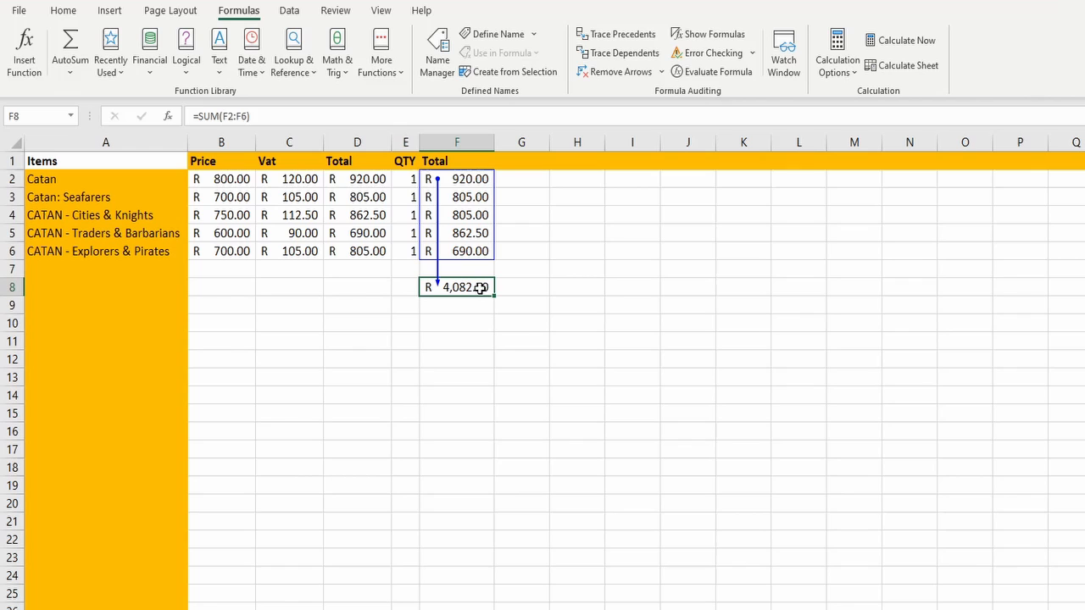
left_click(648, 35)
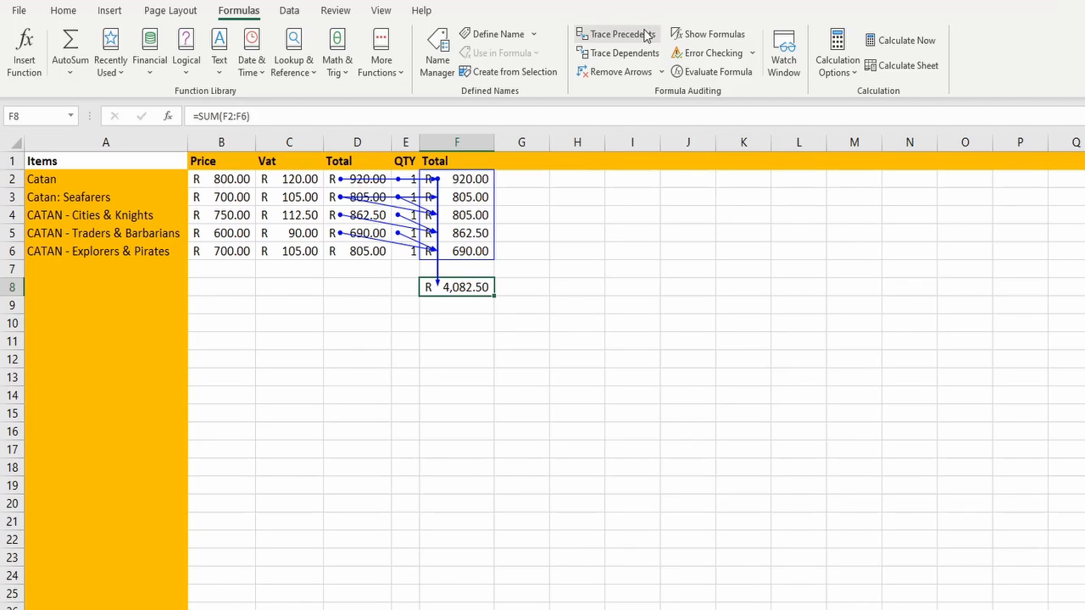
left_click(470, 181)
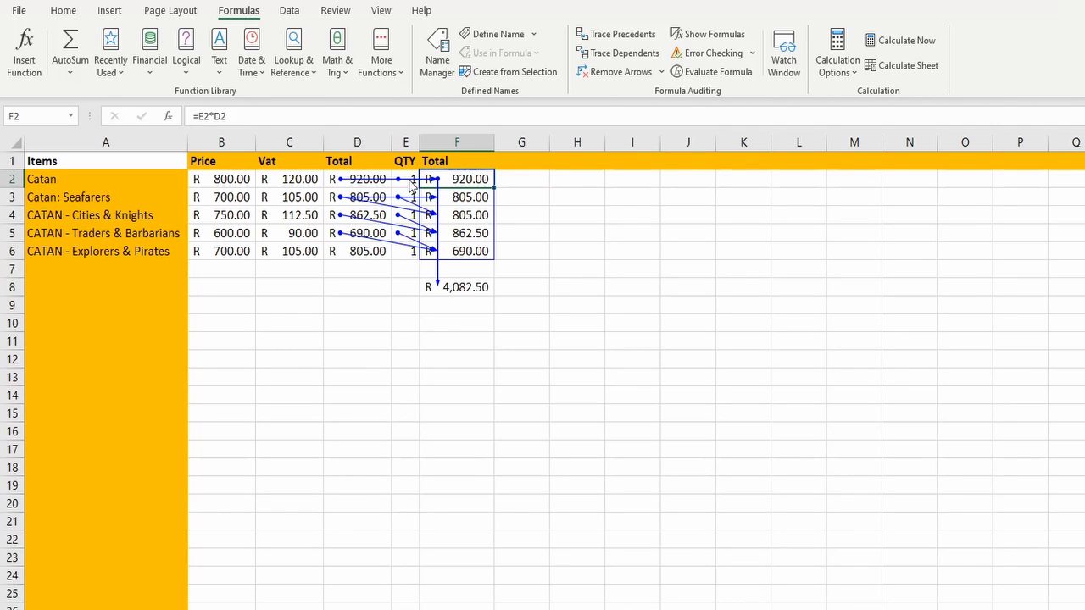
left_click(460, 195)
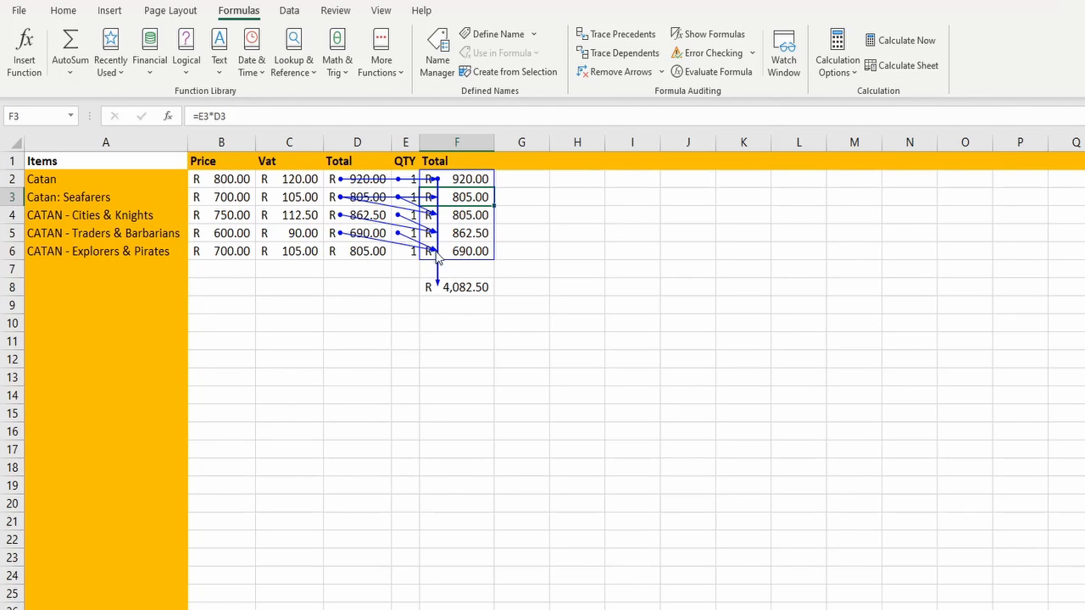
left_click(354, 252)
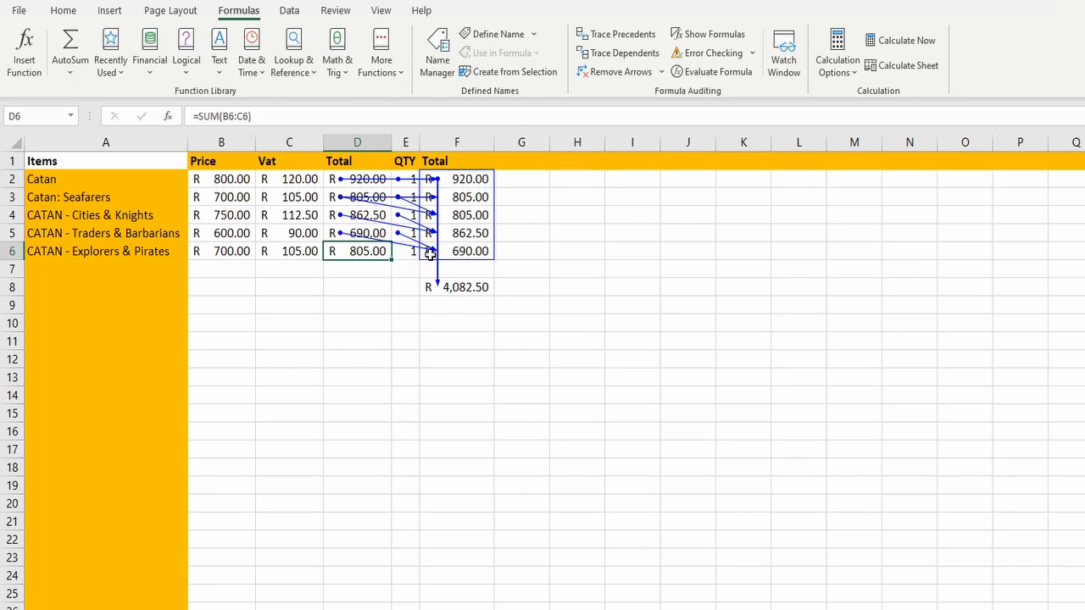
left_click_drag(406, 269, 434, 268)
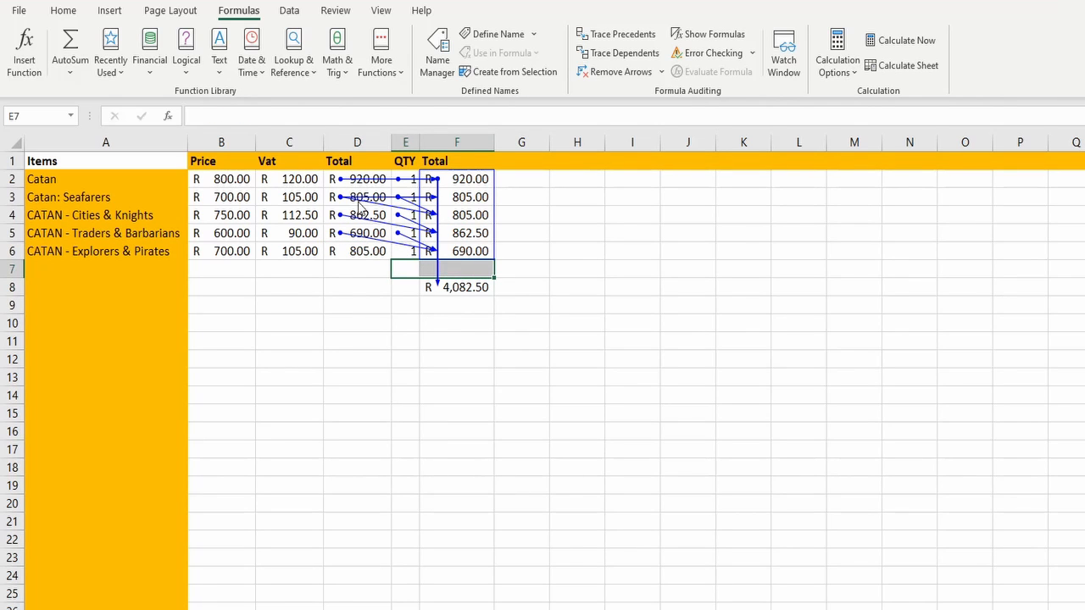
Extend the precedent arrows of the grand total in F8 by two further levels
left_click(475, 286)
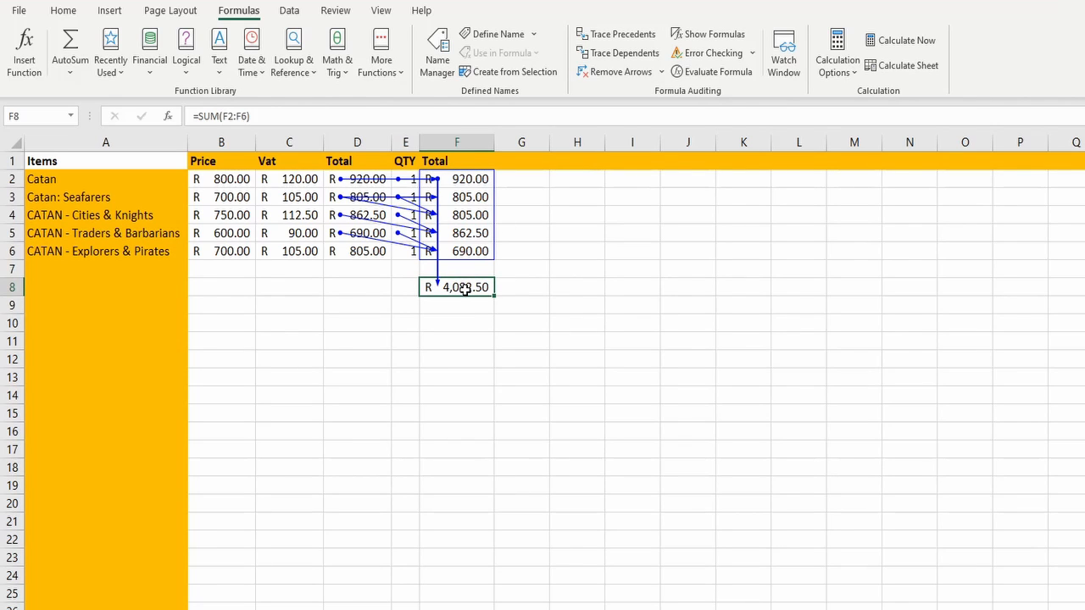
left_click(634, 33)
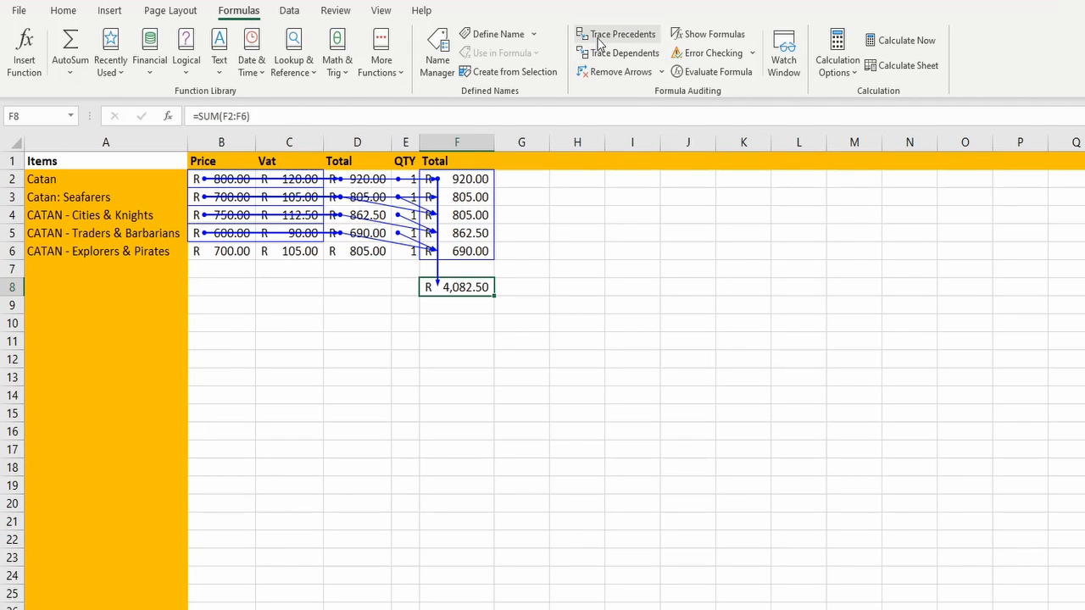
left_click(598, 41)
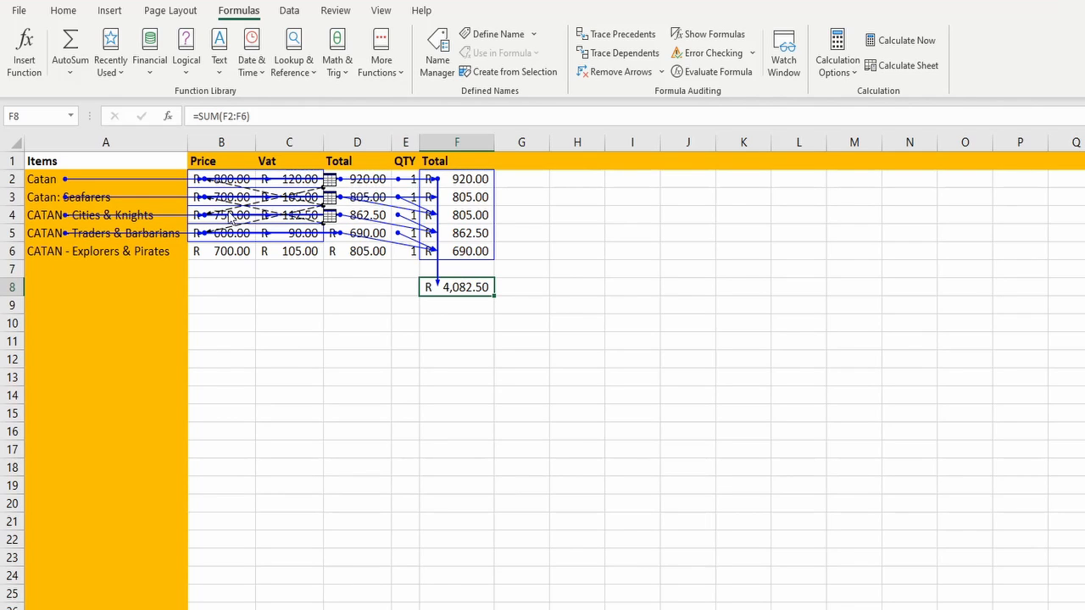
Follow a dashed external-reference arrow to the range A2:A6 on the Games sheet of BoardGames.xlsx
double_click(315, 196)
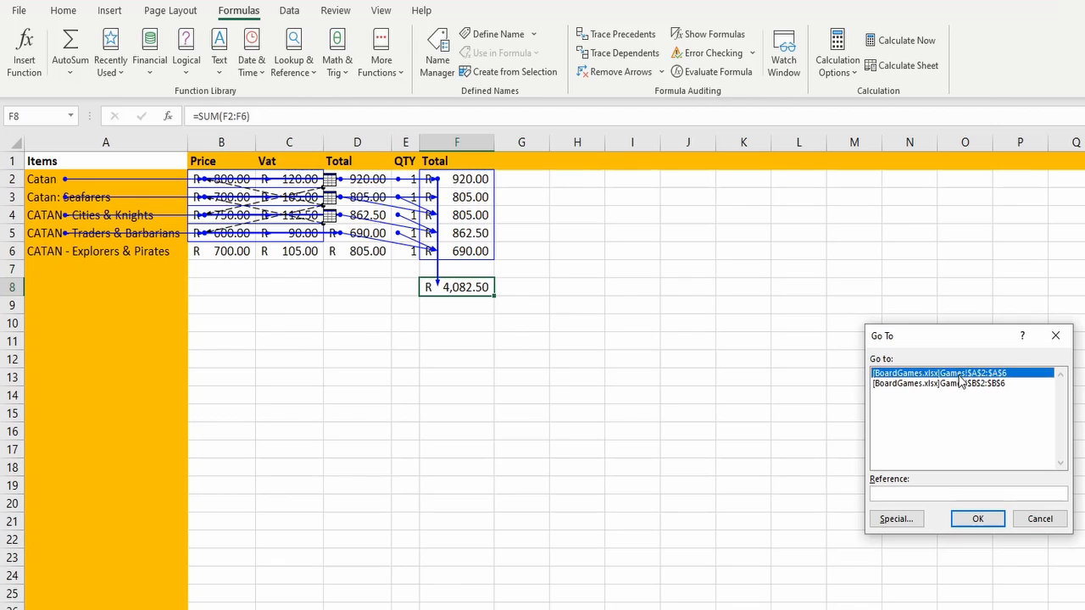
left_click(958, 385)
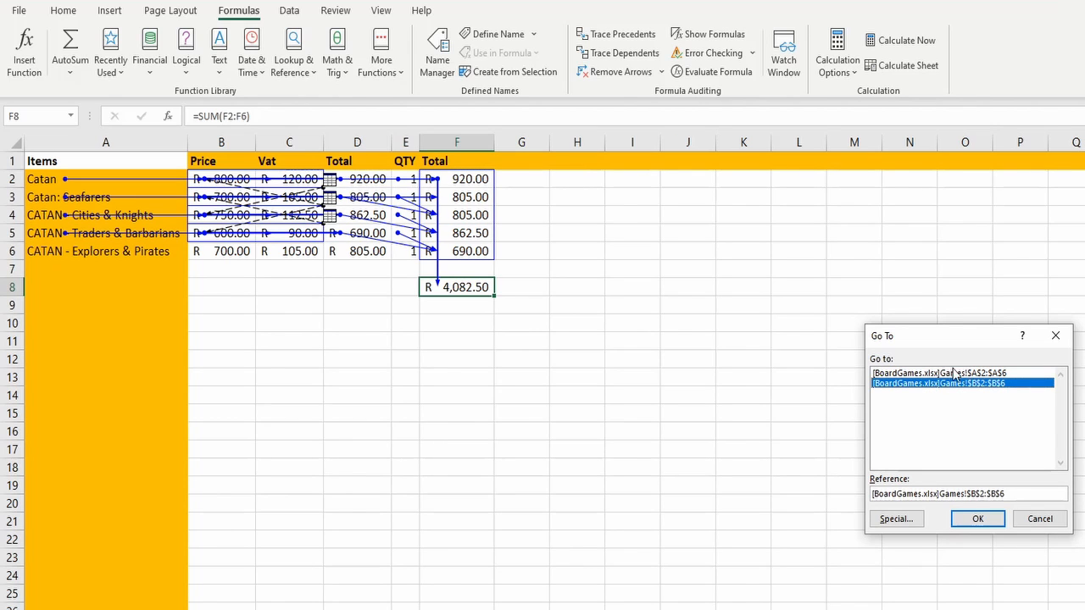
double_click(967, 373)
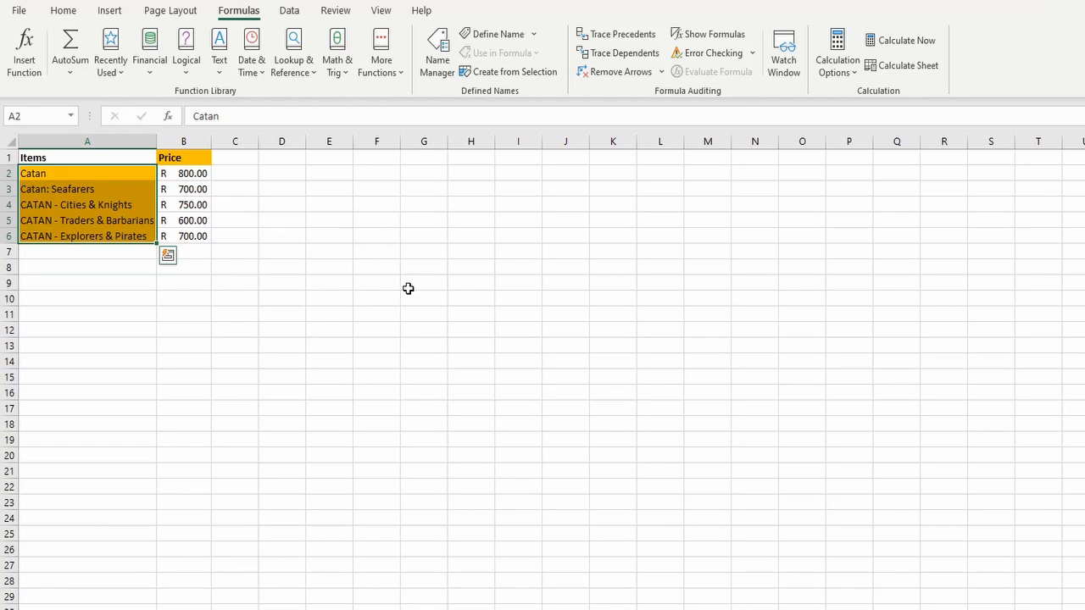
Examine the source item names in A2:A6 and the prices in B2:B6 on the Games sheet
left_click(165, 310)
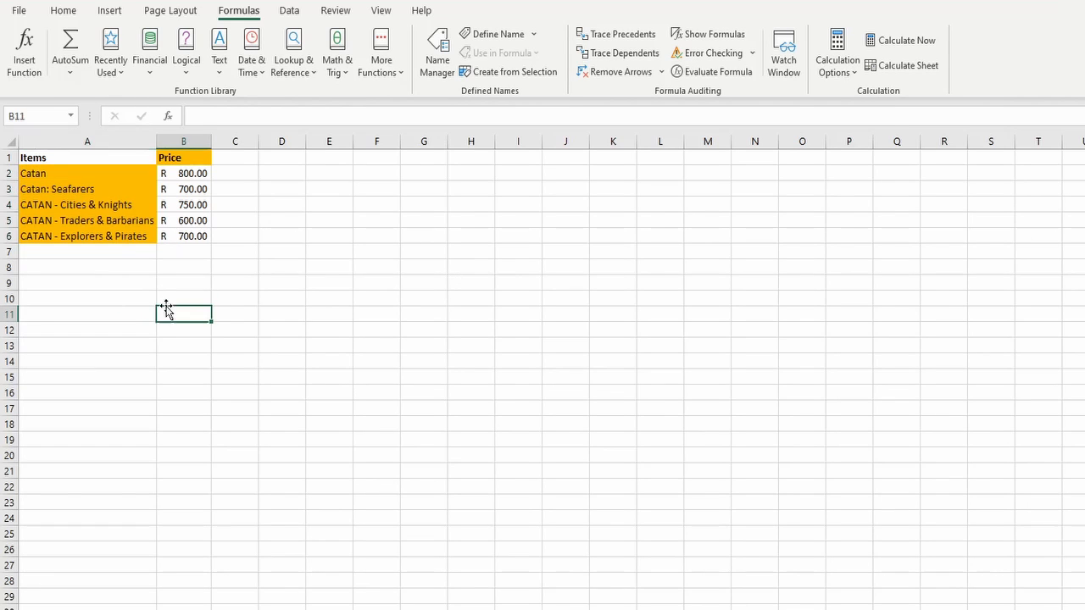
left_click(112, 175)
left_click_drag(112, 189, 133, 233)
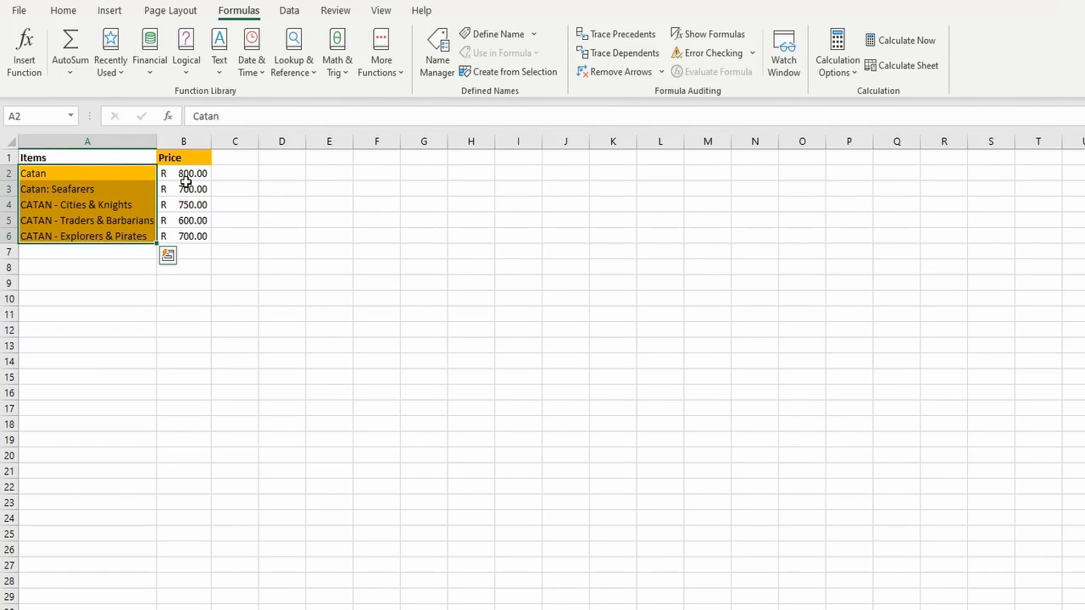
left_click_drag(187, 176, 195, 247)
left_click(375, 267)
Set the price of Catan: Seafarers in B3 of the Games sheet to 8000
left_click(184, 189)
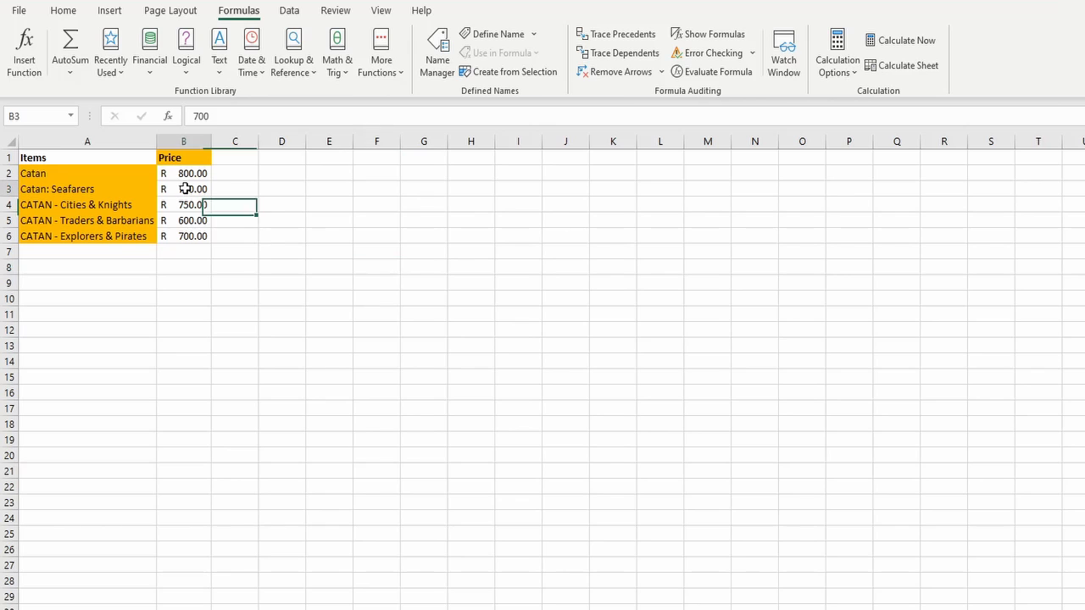
type("80000")
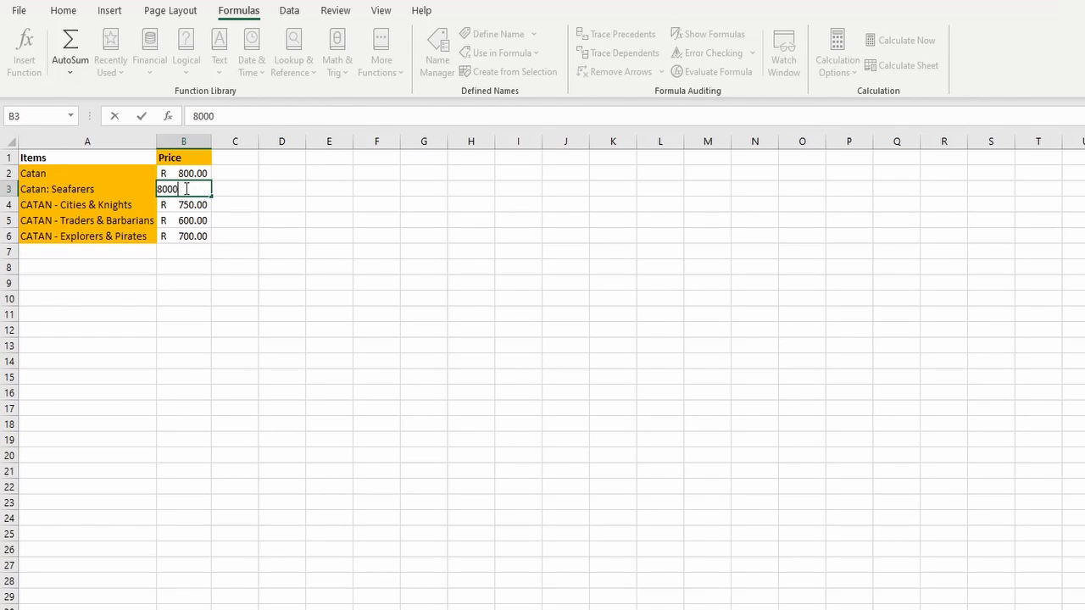
key("Return")
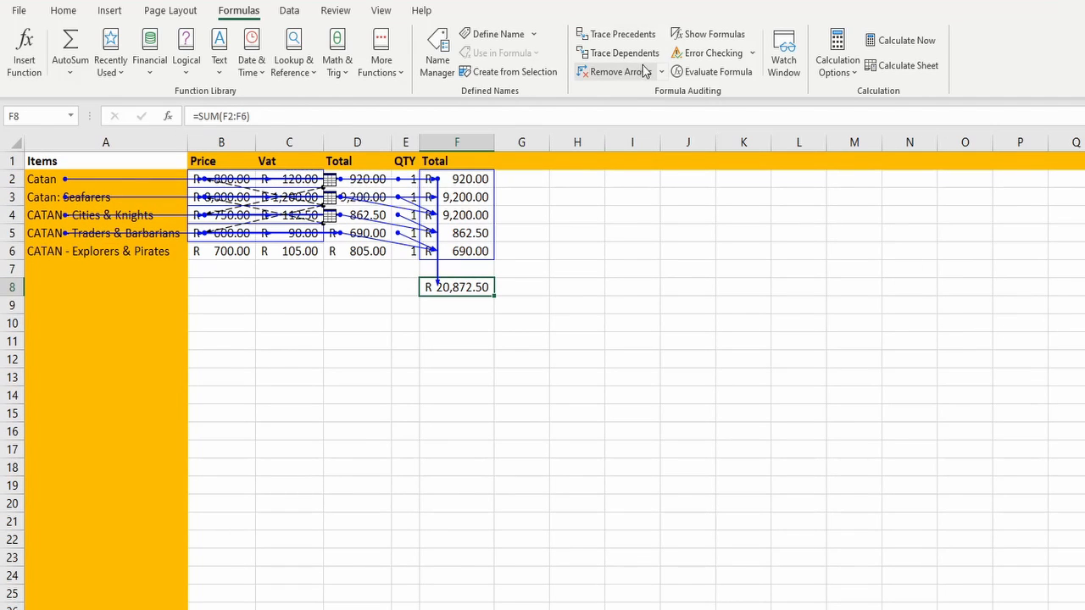
Return to the workbook with the grand total, remove its tracer arrows, and fill the C3 and D3 formulas down to row 6
left_click(644, 71)
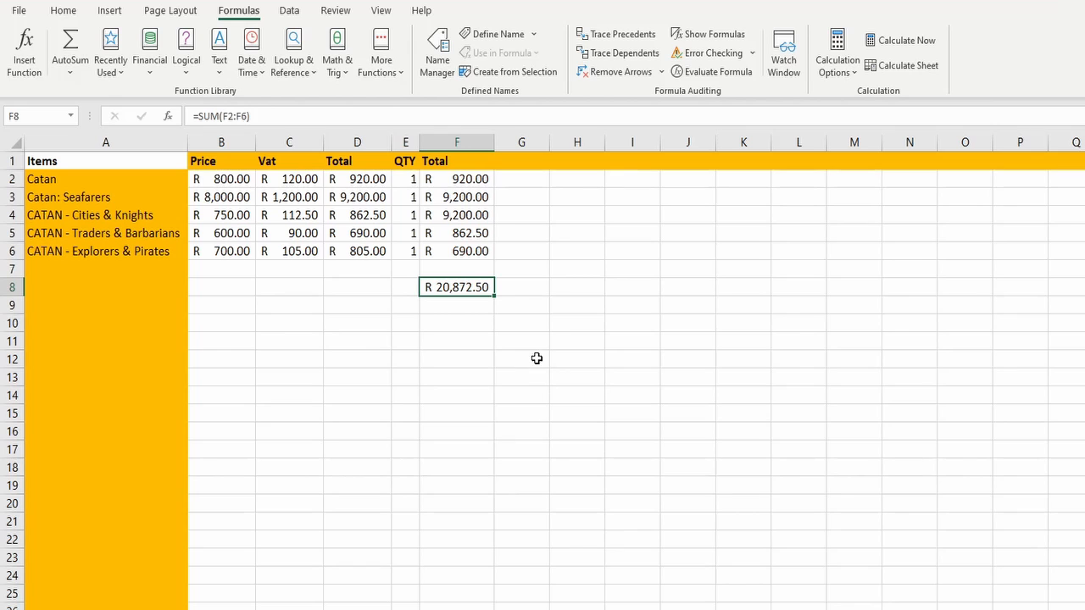
left_click(304, 199)
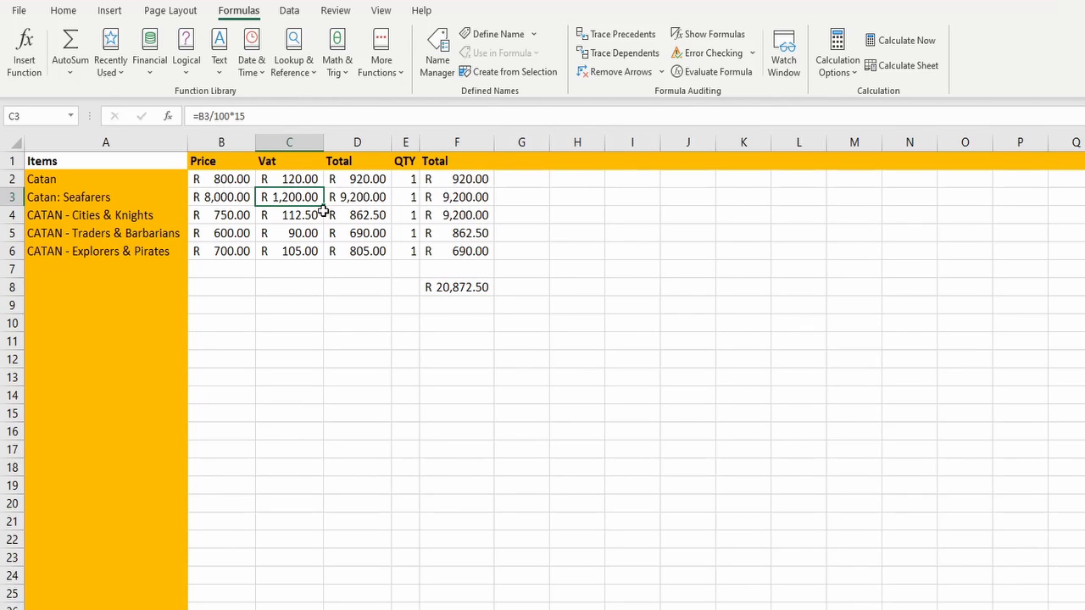
left_click_drag(324, 207, 326, 259)
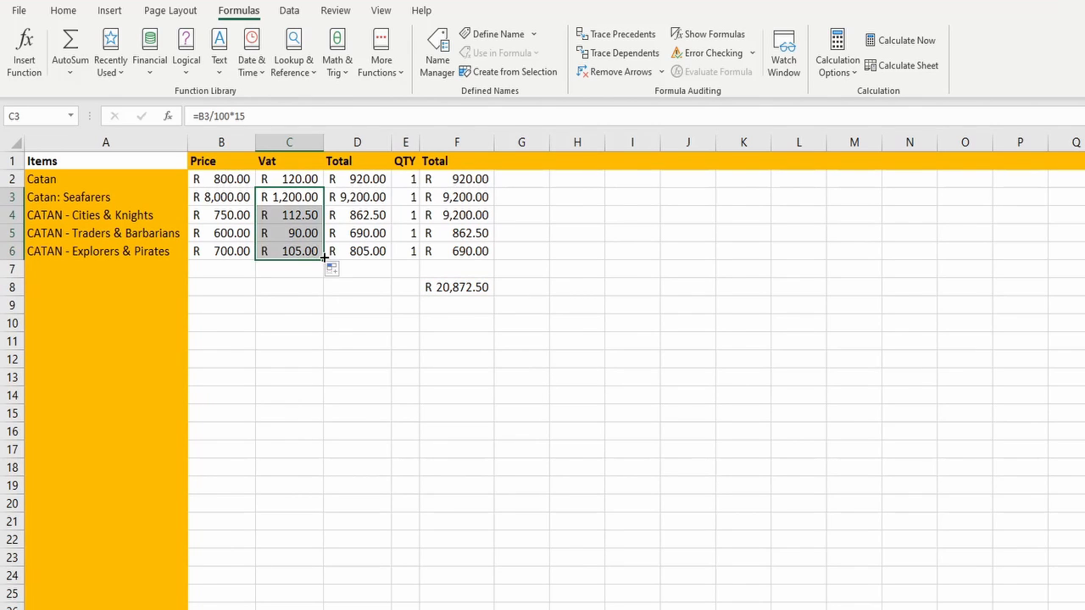
left_click(386, 197)
left_click_drag(389, 206, 388, 259)
left_click(378, 324)
Trace two levels of precedents for the grand total in F8, and remove the arrows after checking them
left_click(474, 288)
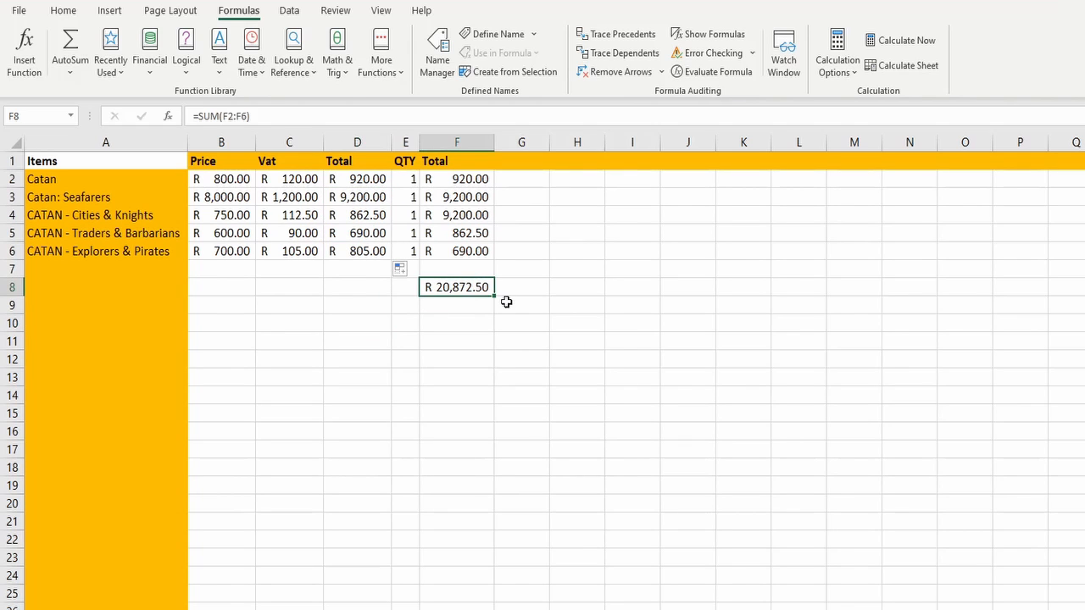
left_click(640, 41)
left_click(640, 41)
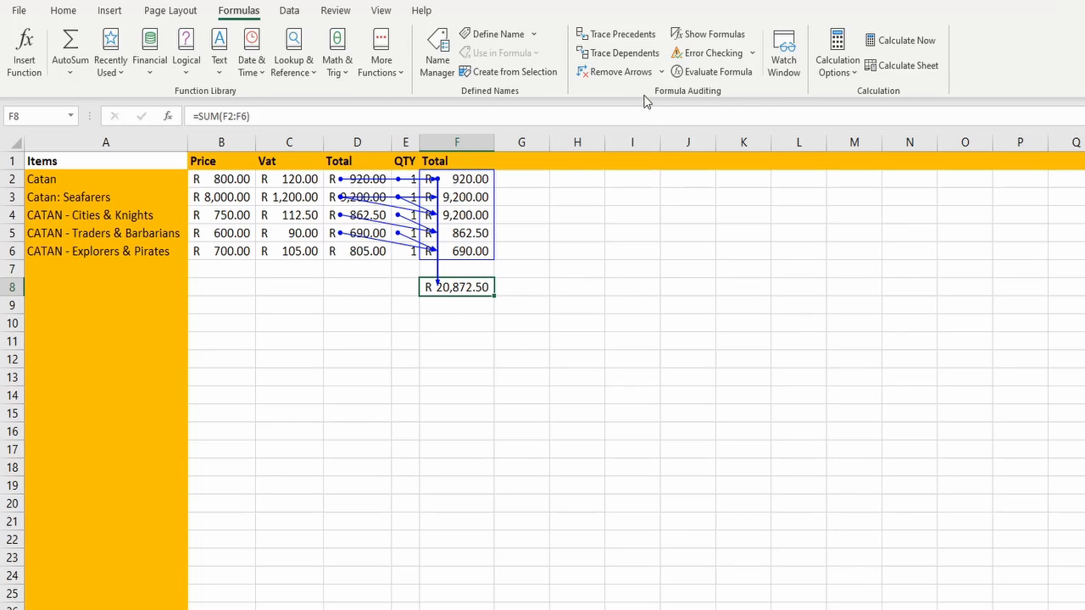
left_click(617, 72)
Fill the Total formulas in D2 and F2 down through row 6
left_click(367, 181)
left_click_drag(390, 187, 382, 258)
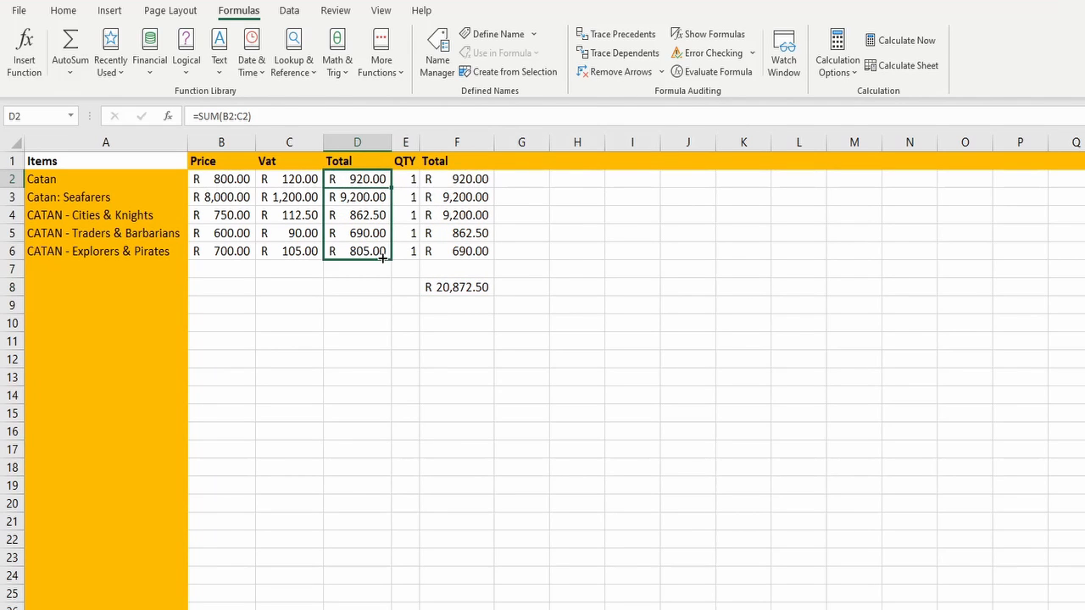
left_click(480, 178)
left_click_drag(494, 187, 493, 258)
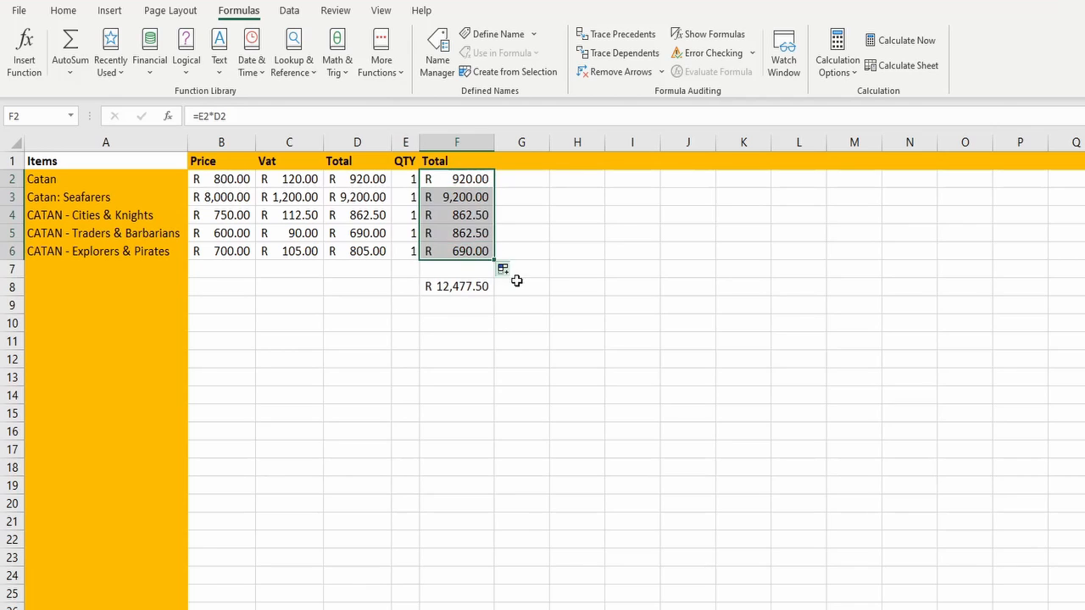
left_click(618, 292)
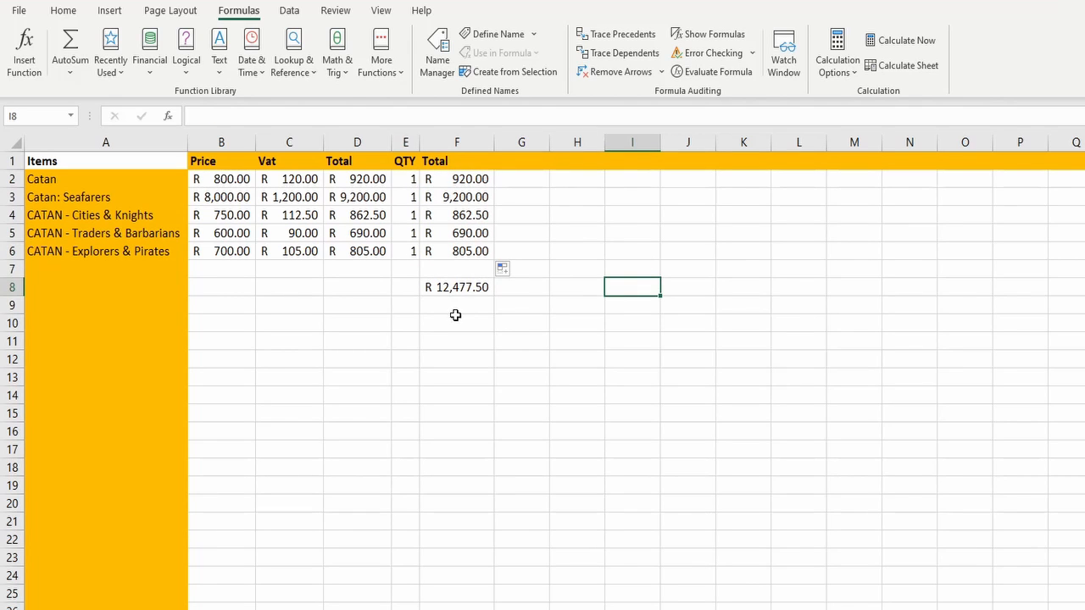
Trace four levels of precedents for the grand total in F8 to check the corrected formulas
left_click(453, 289)
left_click(629, 35)
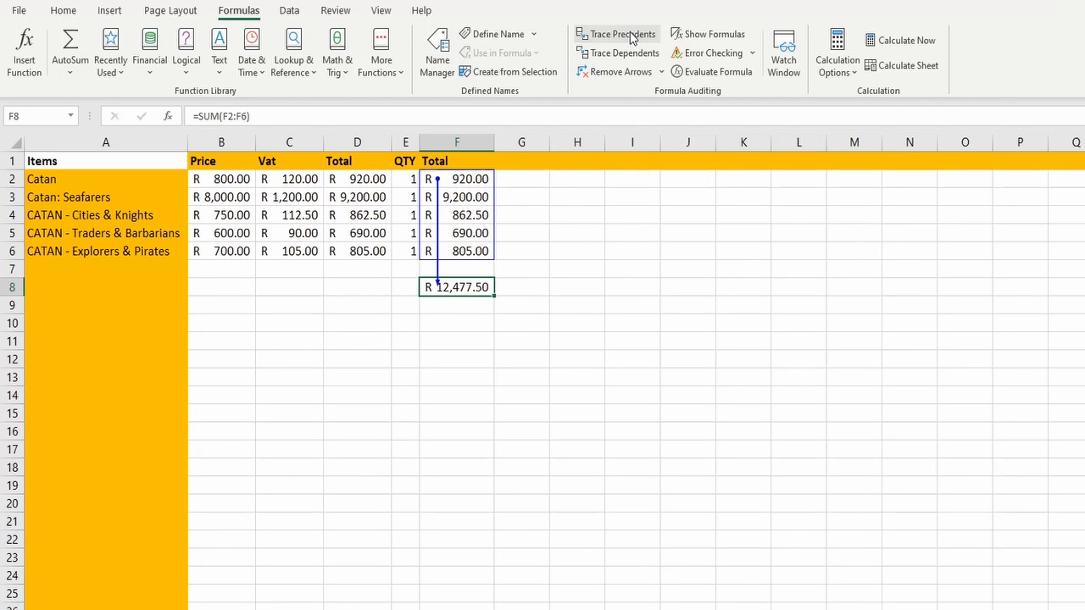
left_click(629, 36)
left_click(629, 36)
left_click(630, 36)
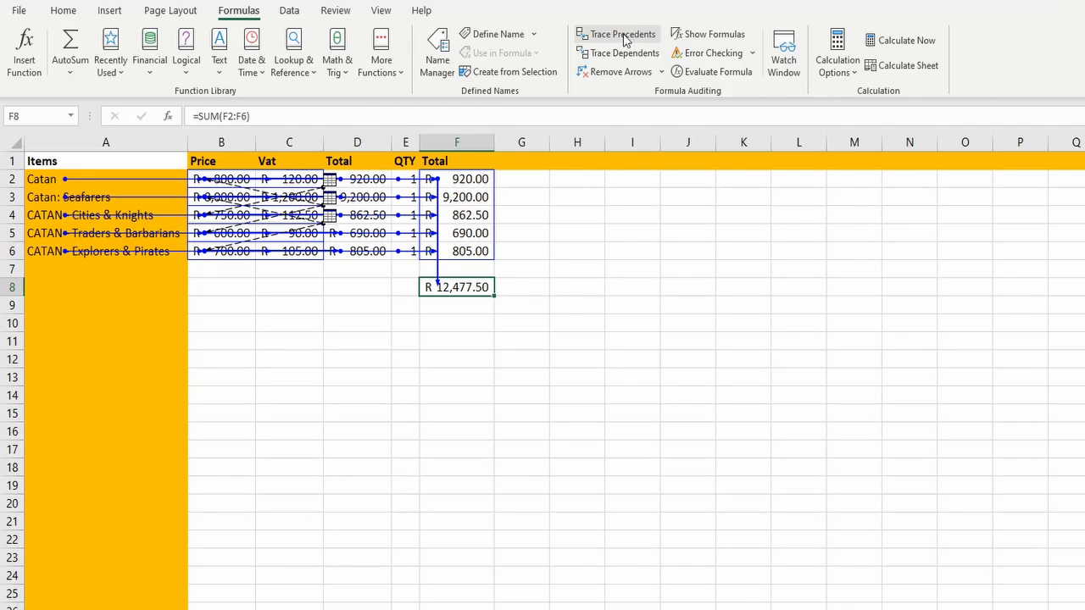
Follow an external-reference arrow to B2:B6 on the Games sheet of BoardGames.xlsx, and return to remove all tracer arrows
double_click(258, 238)
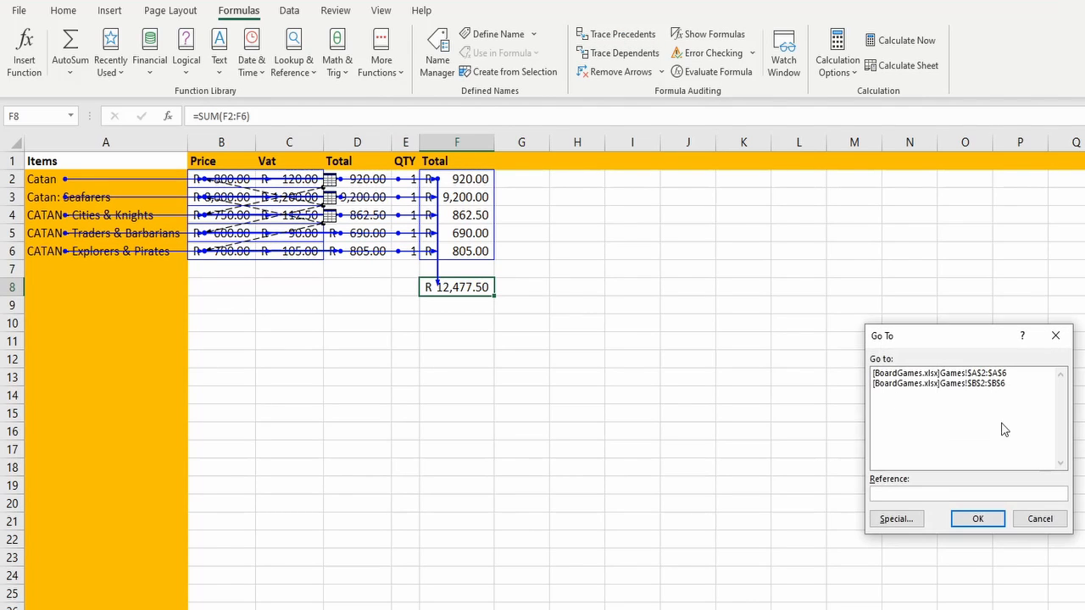
double_click(963, 386)
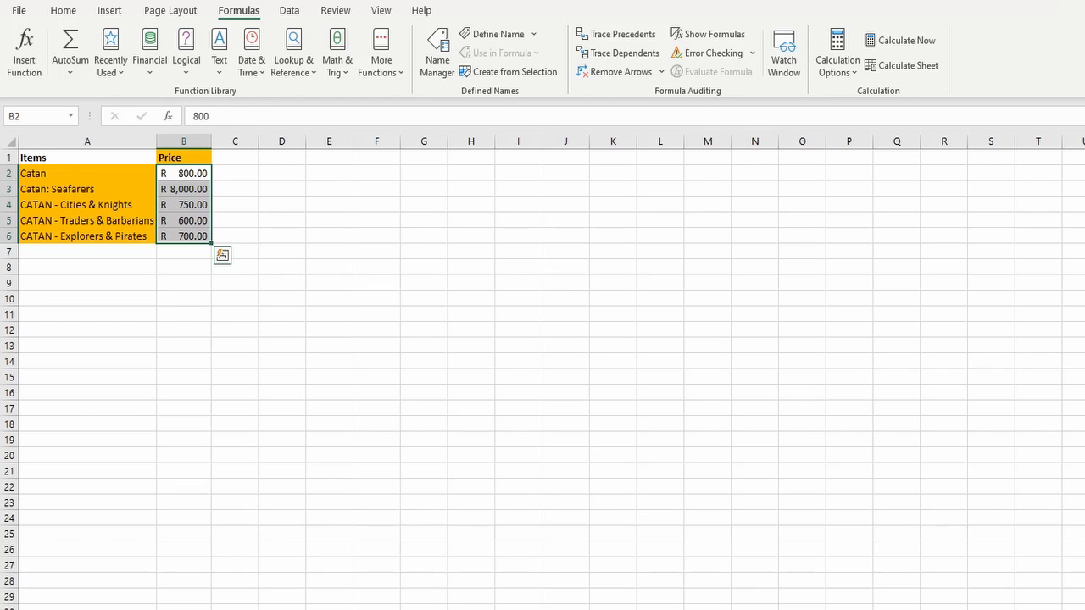
key("alt+Tab")
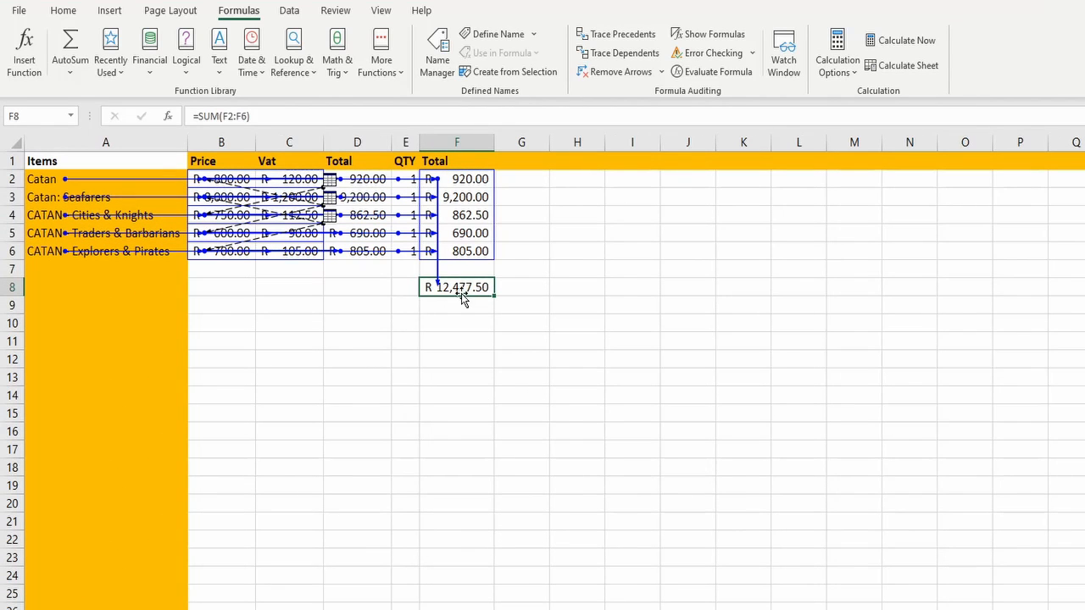
left_click(620, 72)
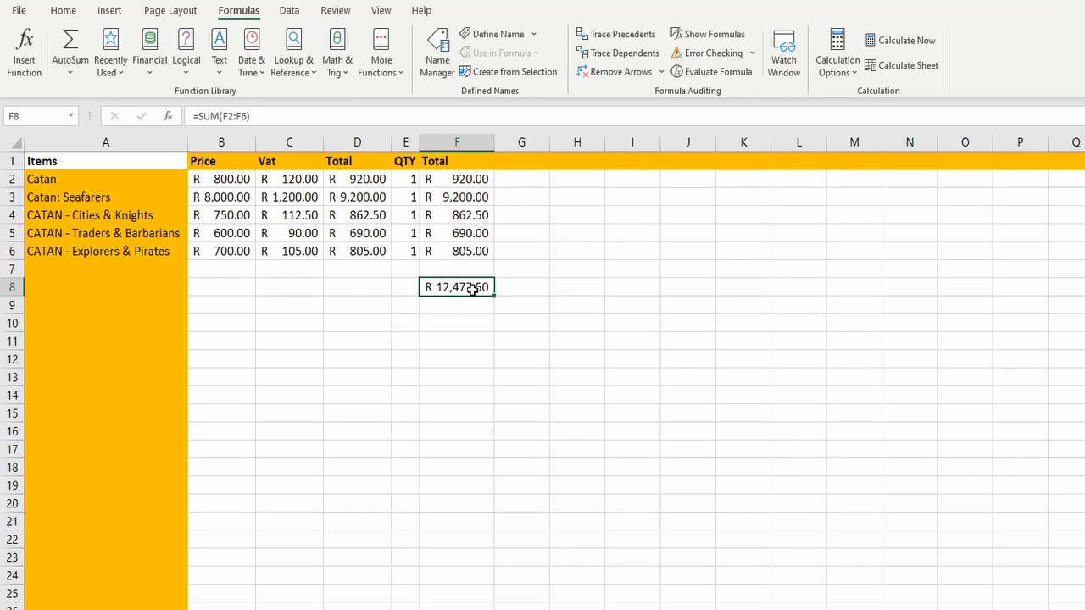
left_click_drag(479, 250, 364, 251)
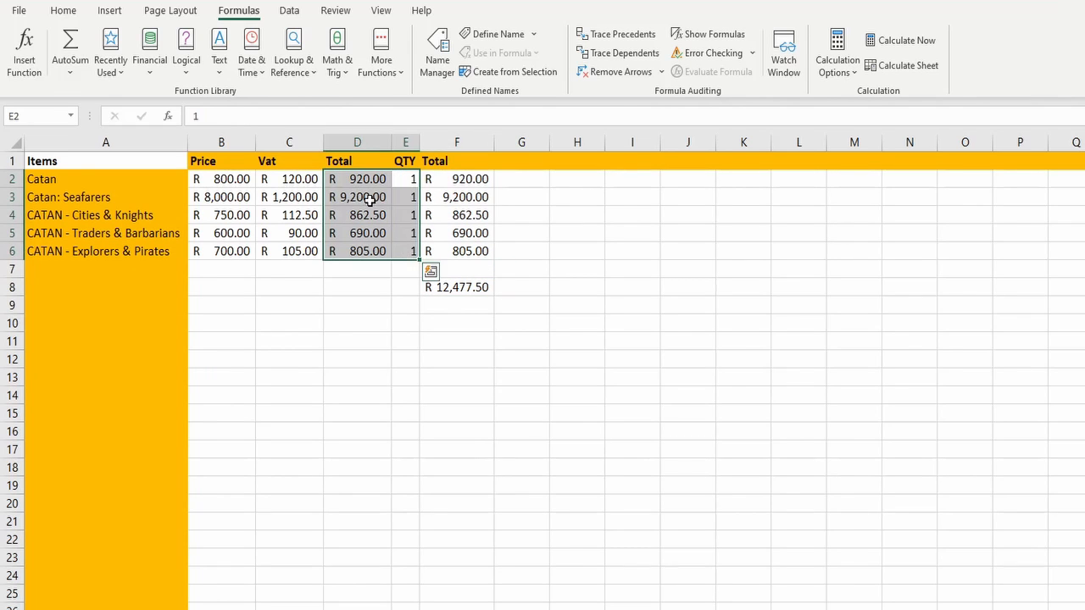
left_click(568, 367)
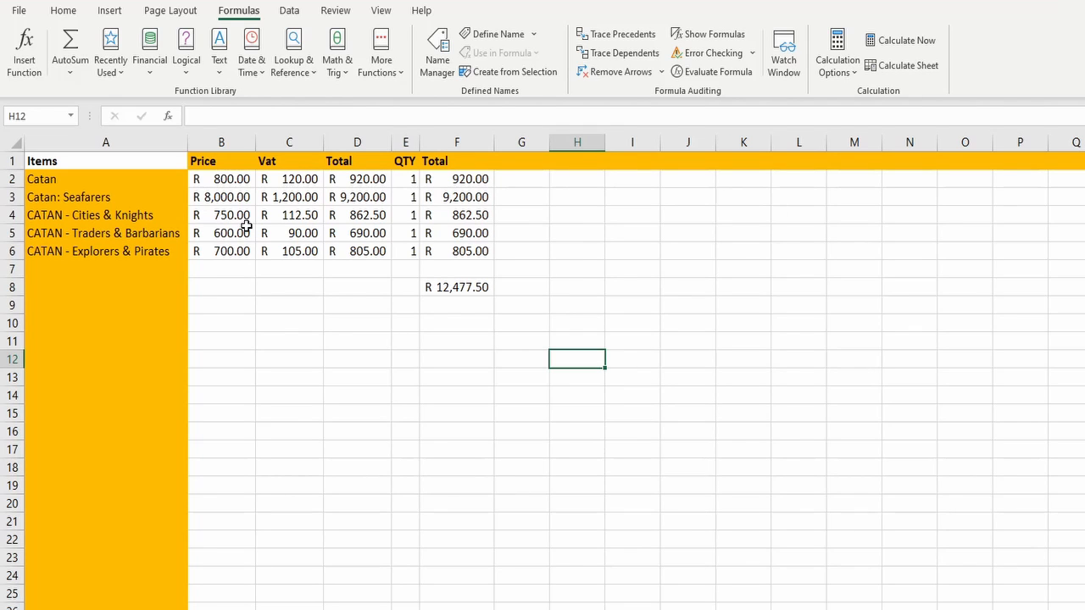
Trace two levels of dependents for the Catan: Seafarers price in B3, and continue from F3 to the grand total in F8
left_click(231, 199)
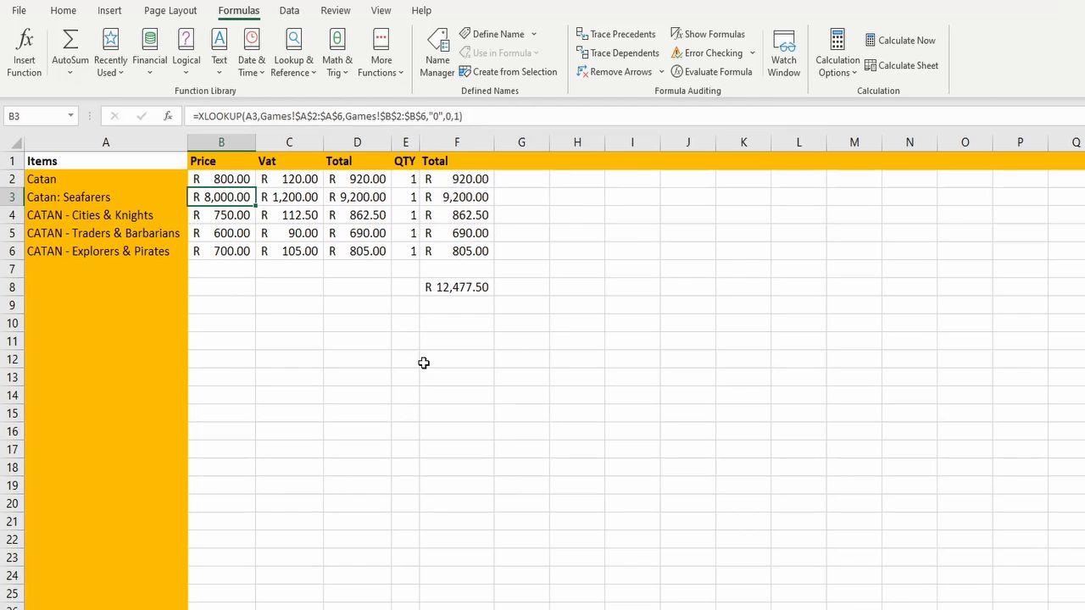
left_click(607, 54)
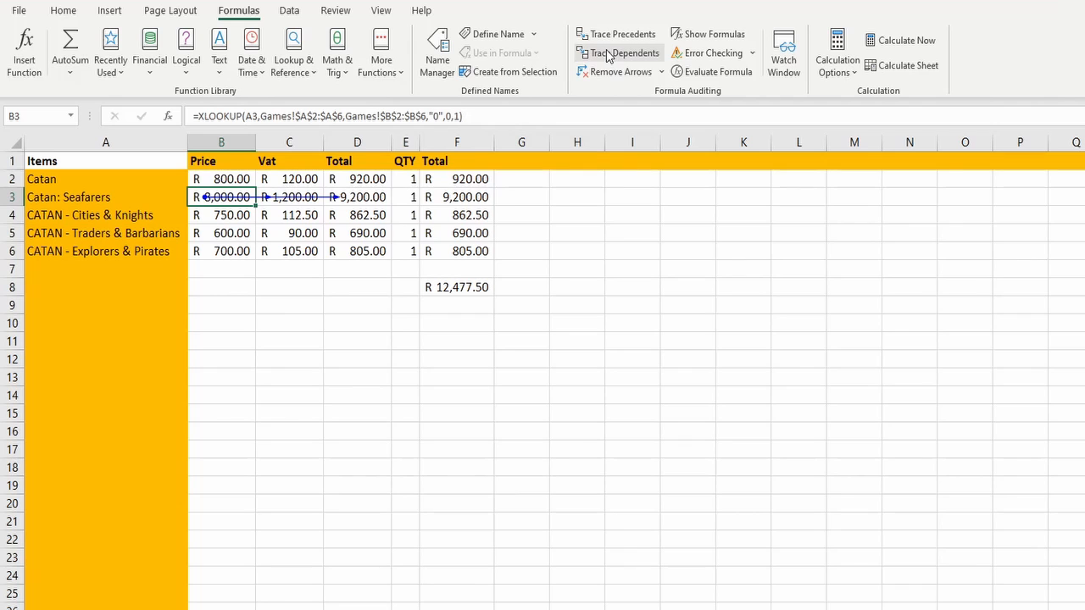
left_click(609, 56)
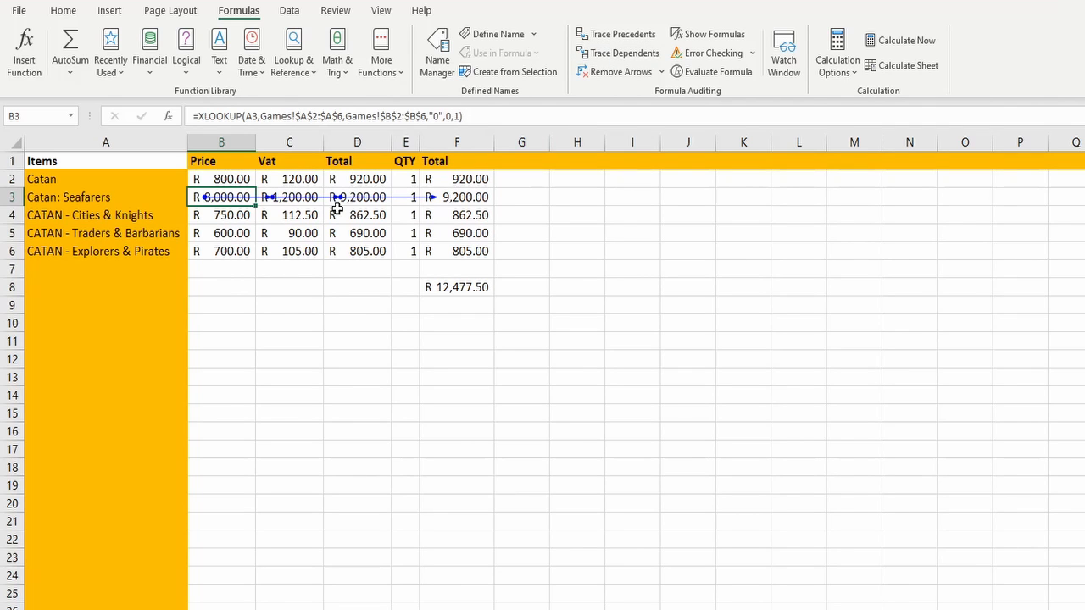
left_click(454, 197)
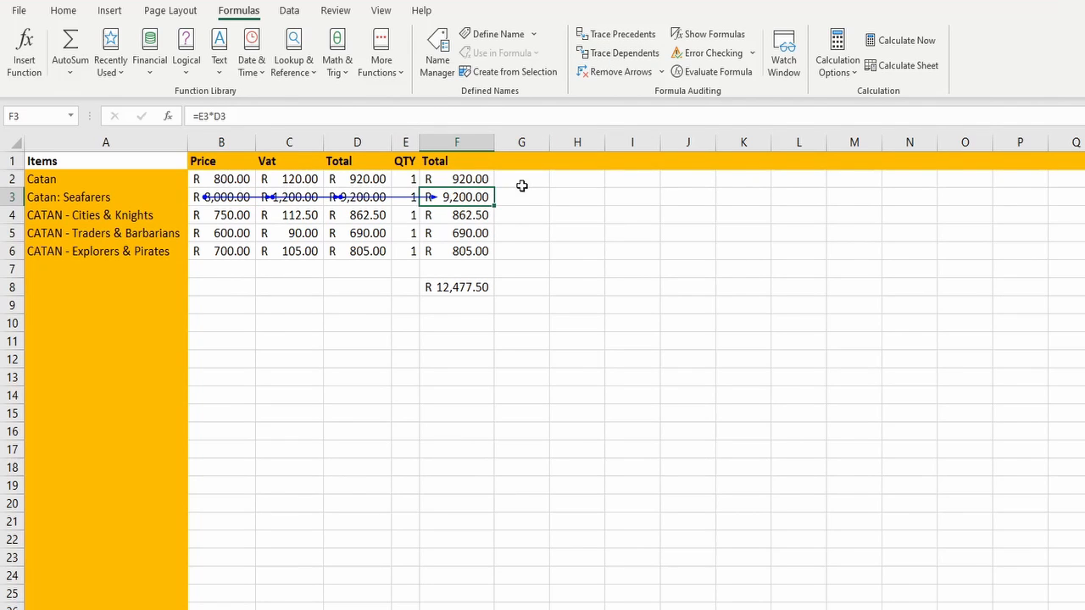
left_click(626, 54)
left_click(461, 288)
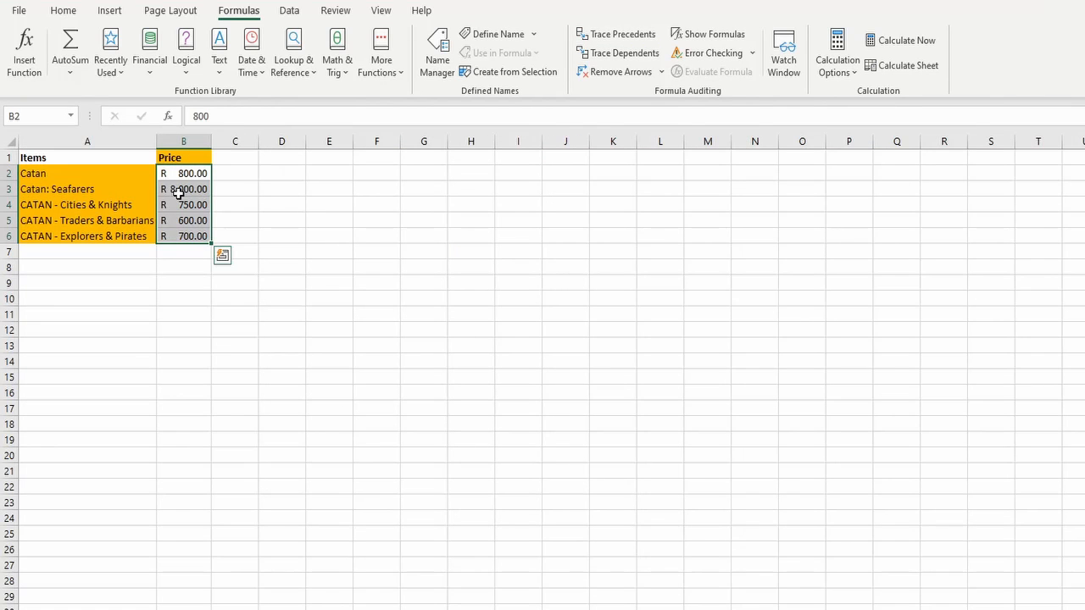
Trace the dependents of B3 on the Games sheet, follow the external arrow to [BoardGames.xlsx]Sheet1!$B$3, and remove the arrows there
left_click(180, 189)
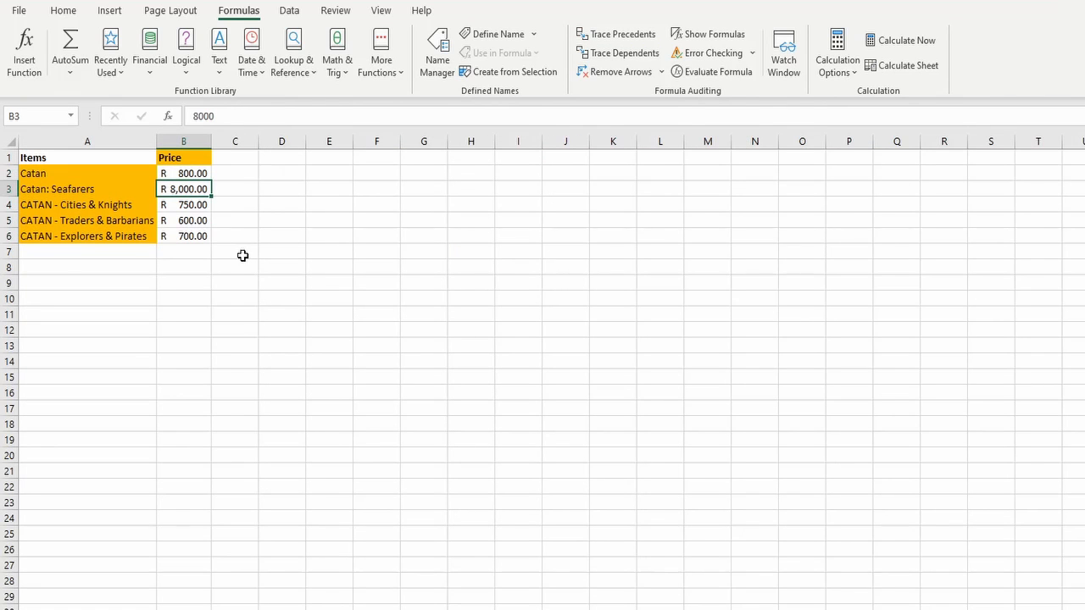
left_click(635, 58)
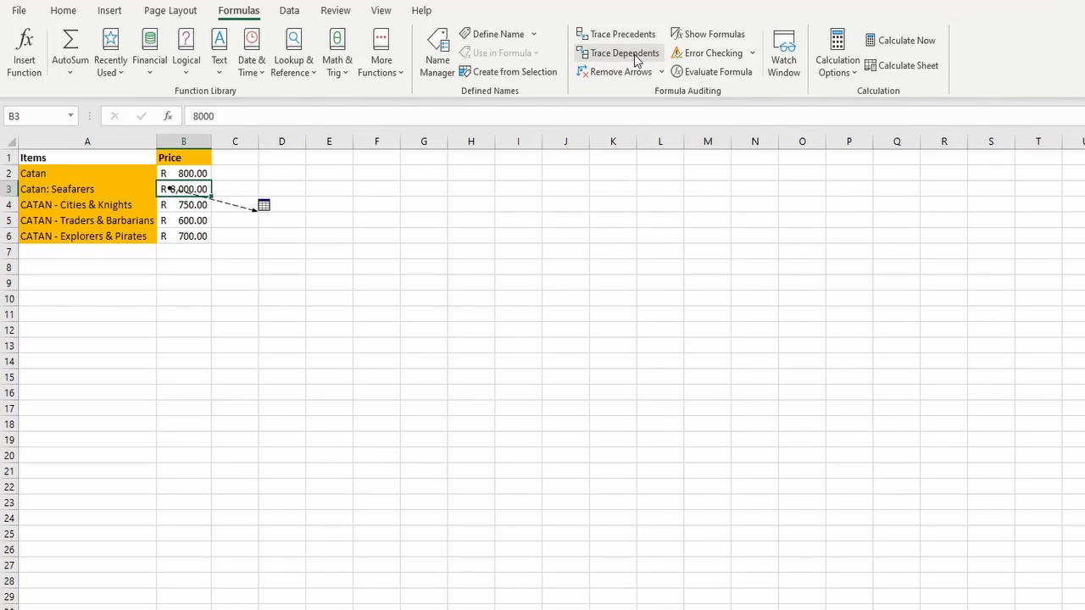
double_click(231, 206)
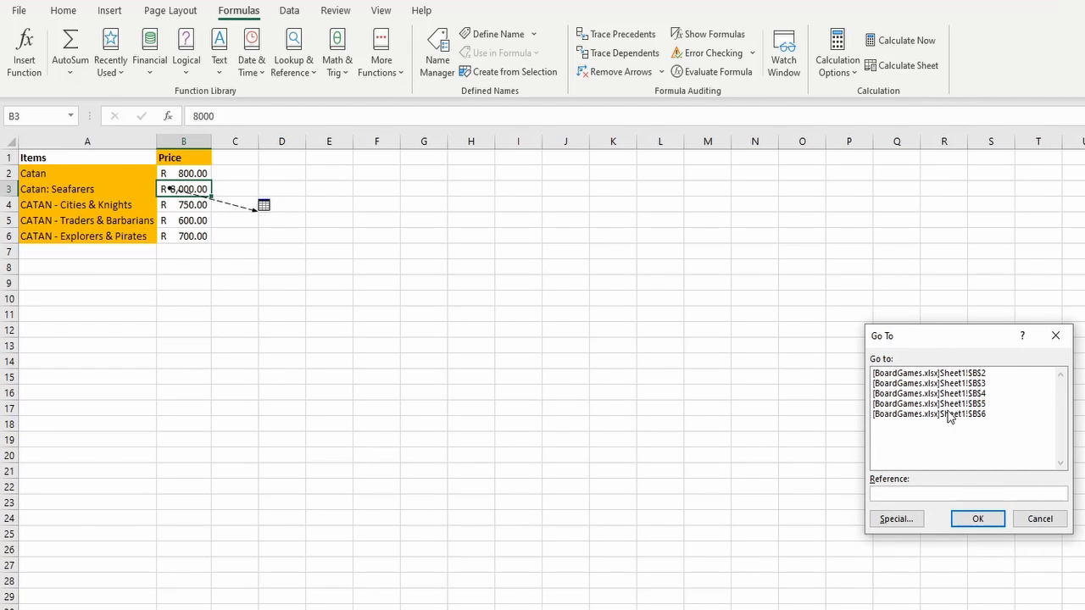
left_click(963, 383)
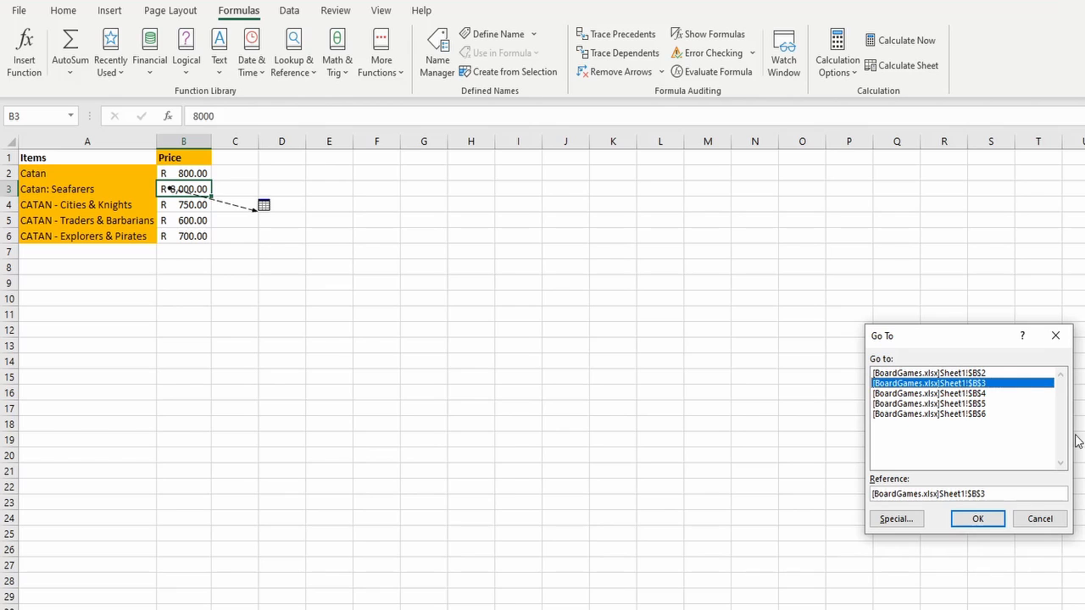
left_click(992, 524)
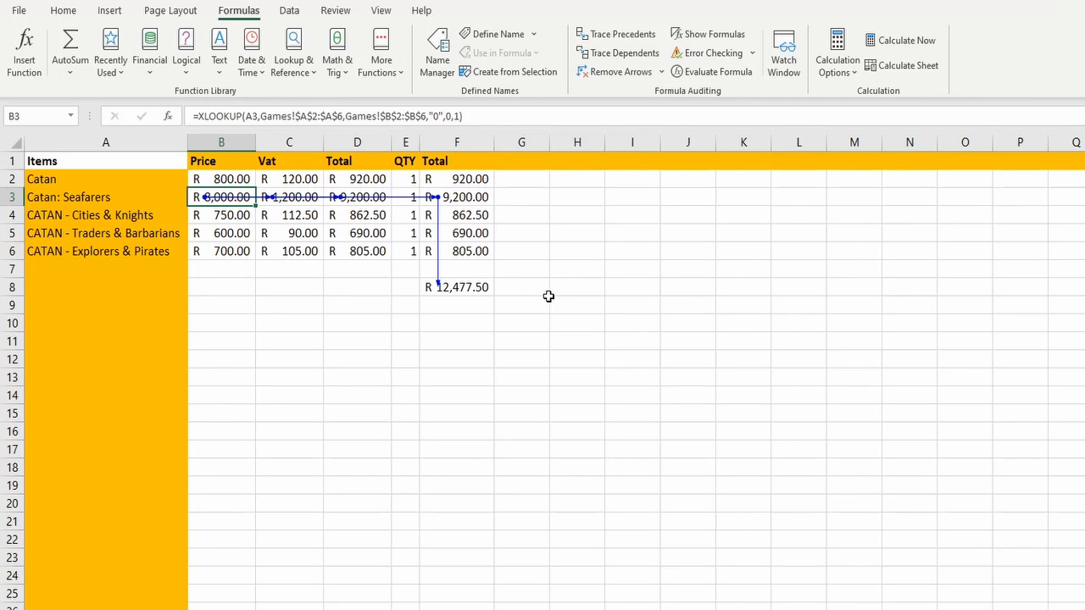
left_click(621, 72)
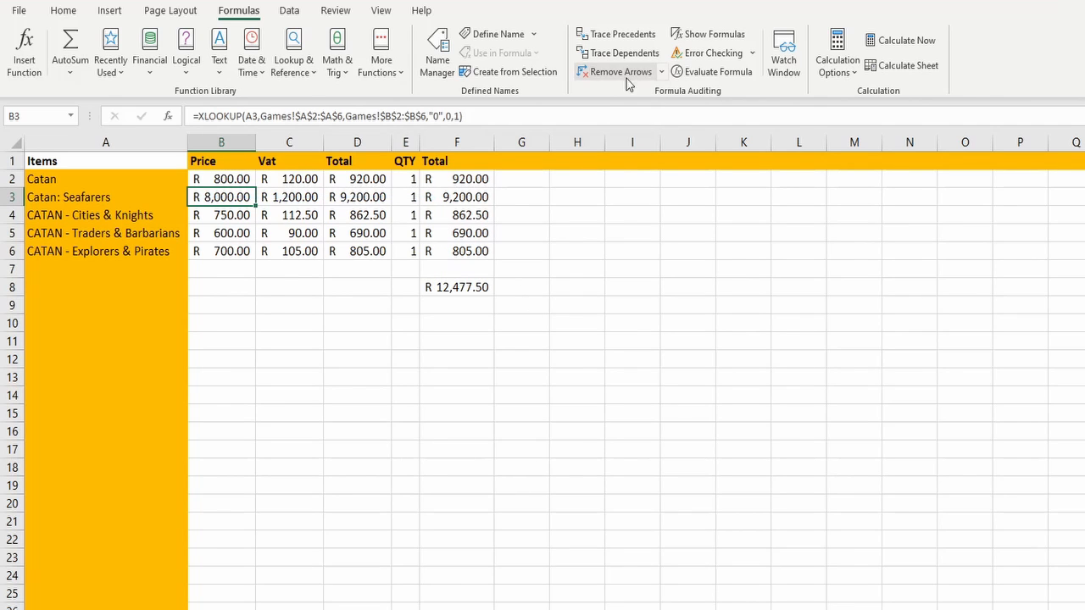
left_click(607, 309)
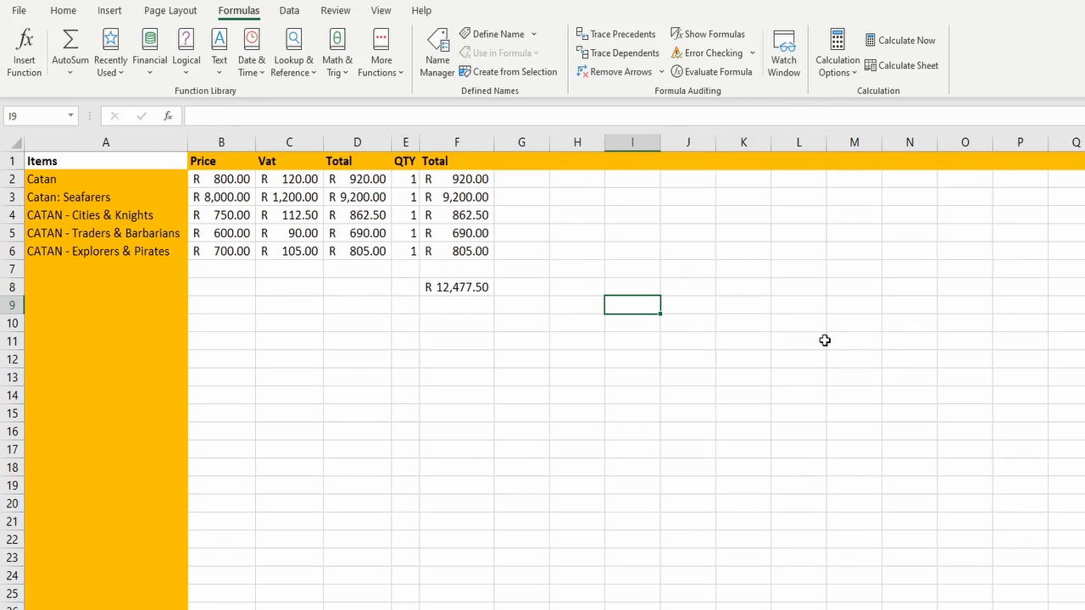
left_click(830, 286)
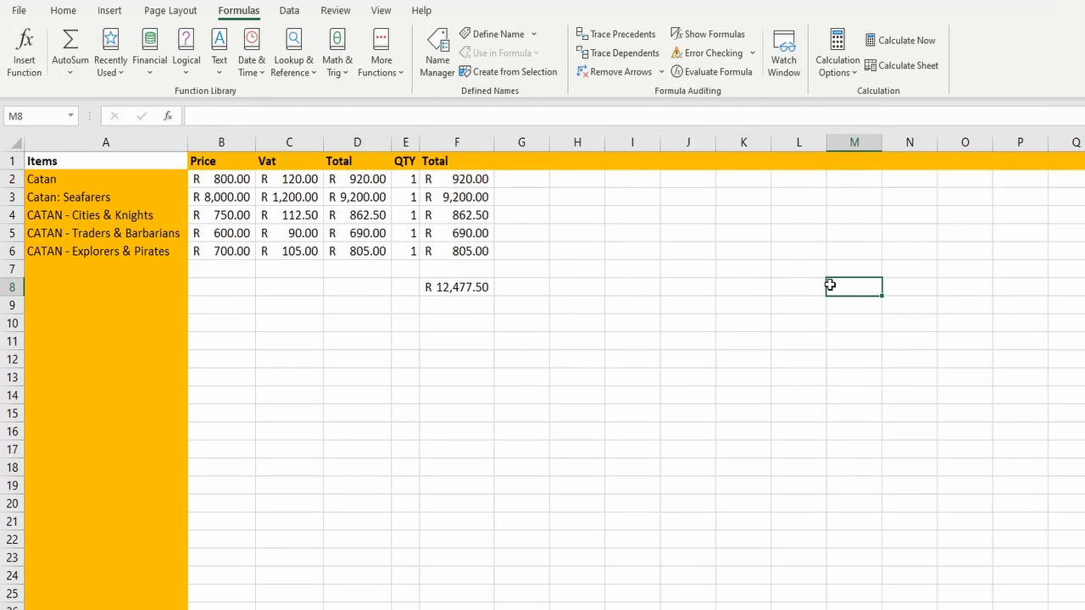